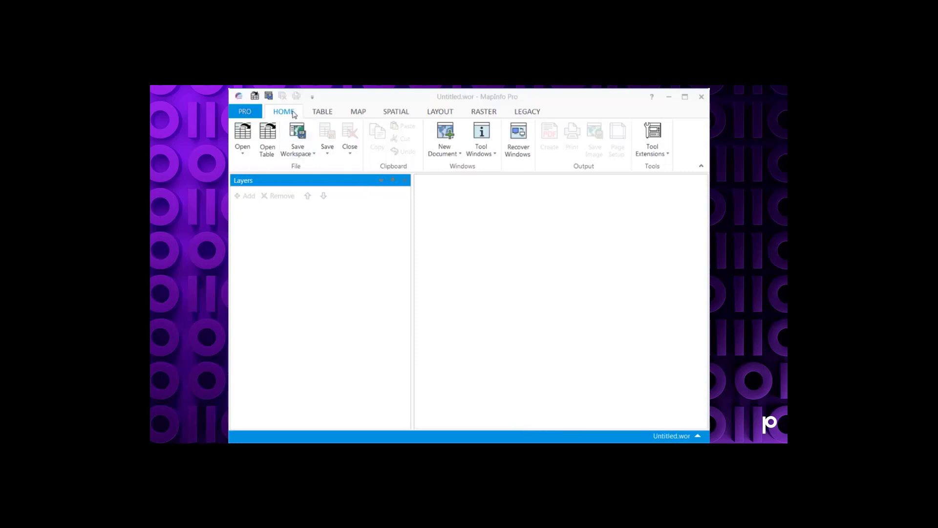
Step: Launch the Universal Translator tool extension
{"action": "left_click", "coordinate": [649, 157]}
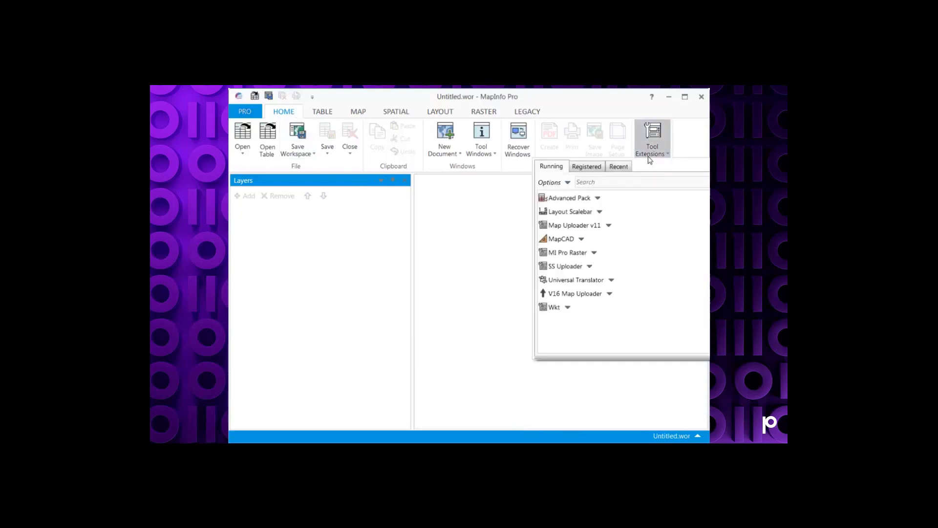
{"action": "left_click", "coordinate": [584, 286]}
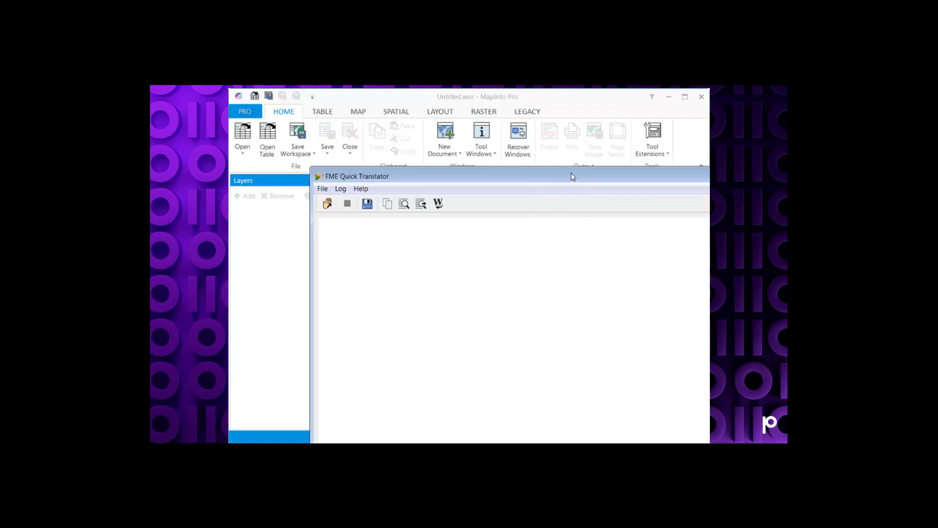
{"action": "left_click_drag", "start_coordinate": [573, 177], "coordinate": [494, 104]}
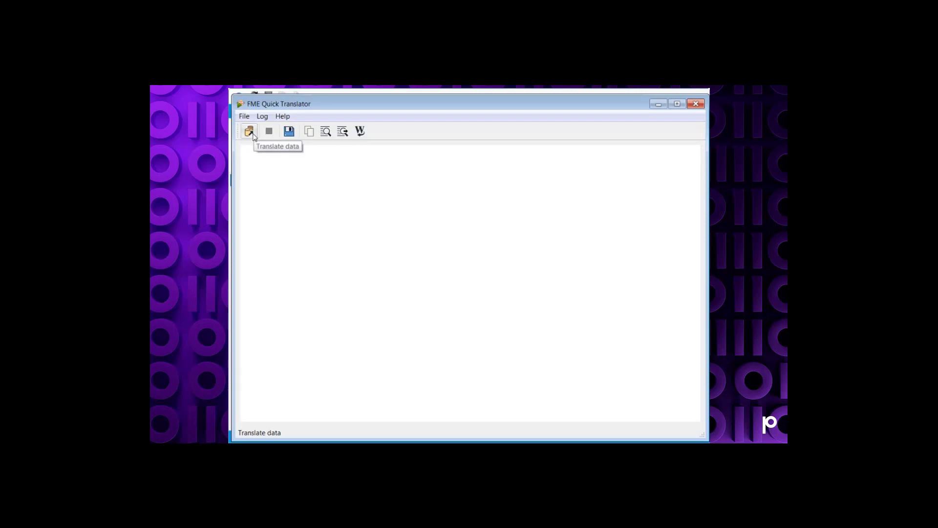
Step: Start a new translation and set the reader format to Autodesk AutoCAD DWG/DXF from the full format gallery
{"action": "left_click", "coordinate": [243, 116]}
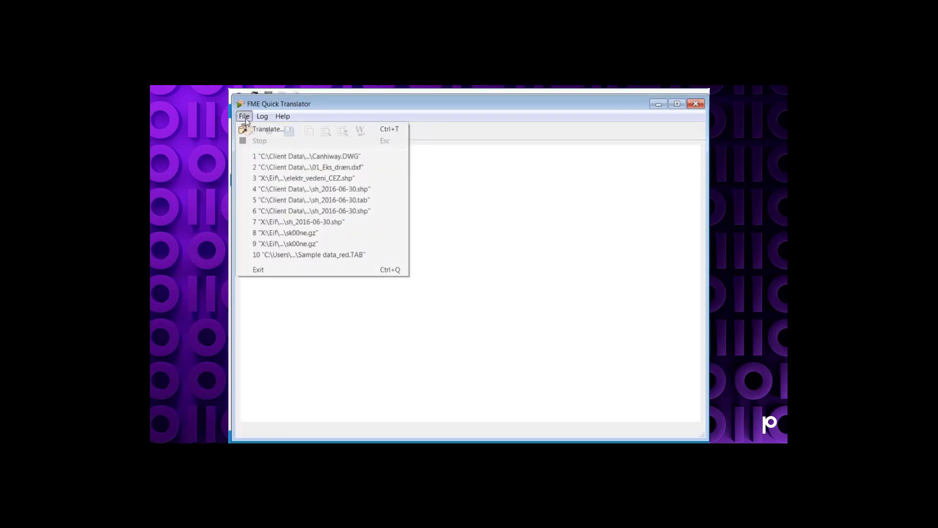
{"action": "left_click", "coordinate": [264, 129]}
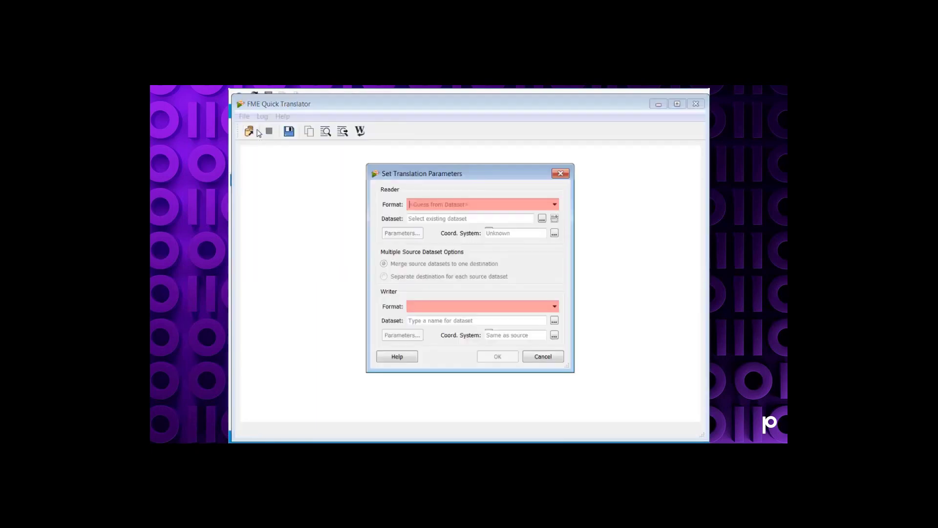
{"action": "left_click", "coordinate": [557, 207]}
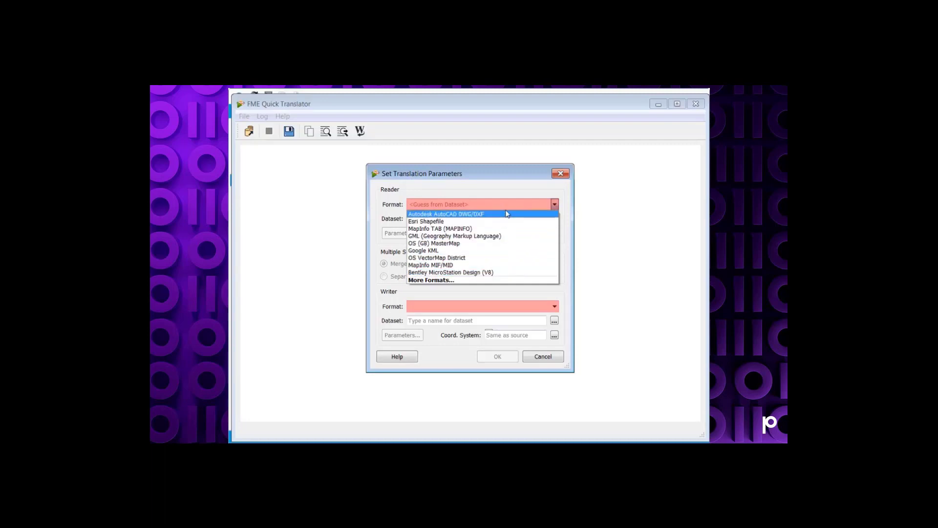
{"action": "left_click", "coordinate": [486, 281]}
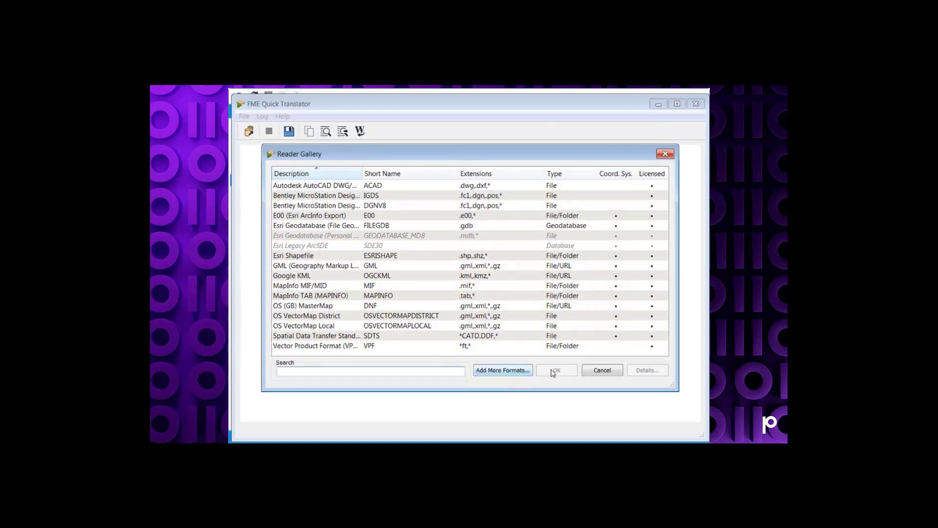
{"action": "left_click", "coordinate": [347, 188]}
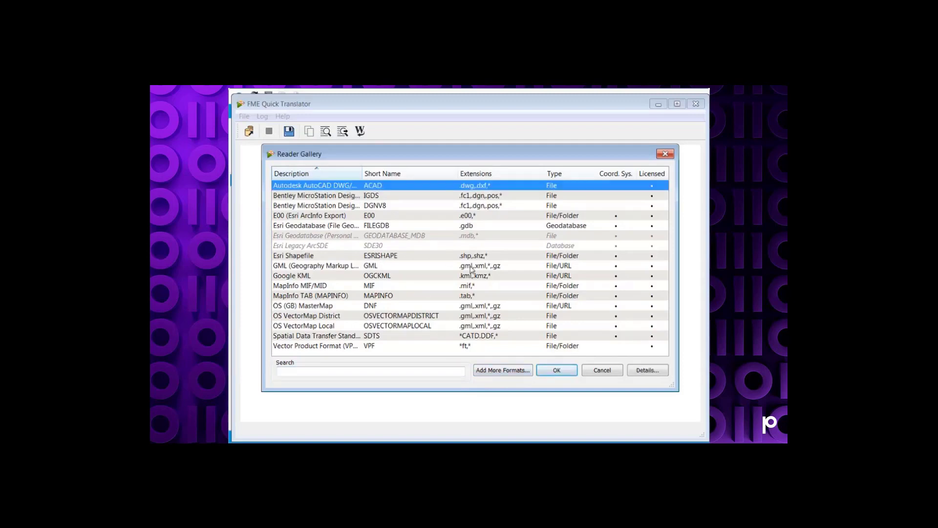
{"action": "left_click", "coordinate": [560, 371]}
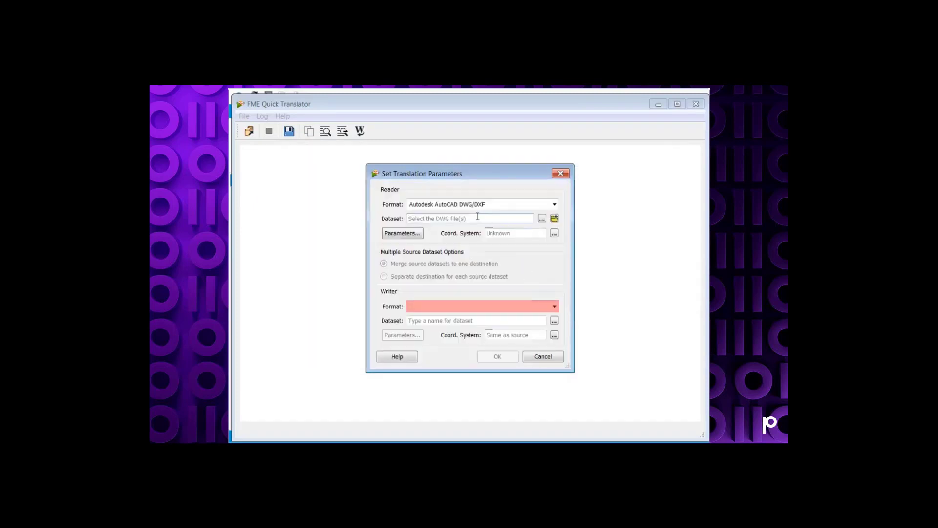
Step: Choose Canhiway.DWG in the Exercise_Data folder as the reader dataset
{"action": "left_click", "coordinate": [469, 218]}
{"action": "left_click", "coordinate": [542, 219]}
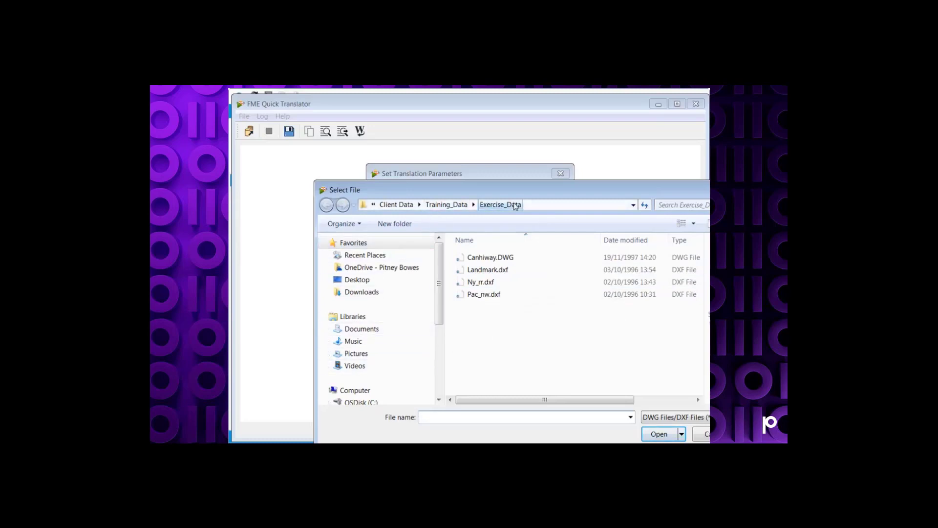
{"action": "left_click", "coordinate": [511, 259]}
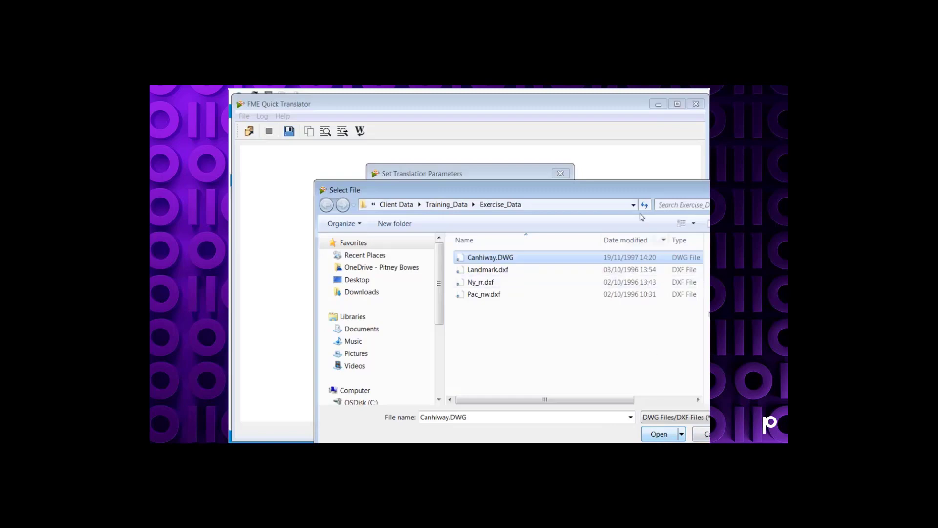
{"action": "left_click_drag", "start_coordinate": [646, 188], "coordinate": [574, 186]}
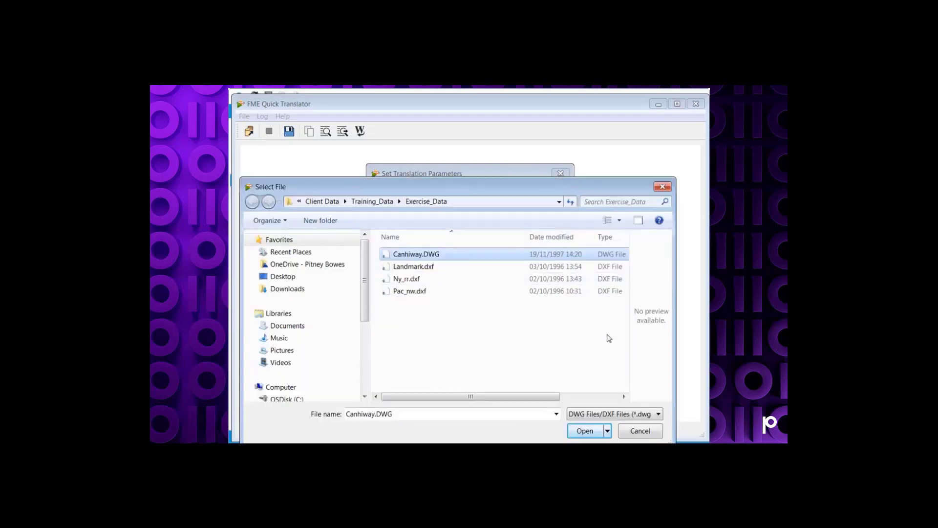
{"action": "left_click", "coordinate": [656, 414]}
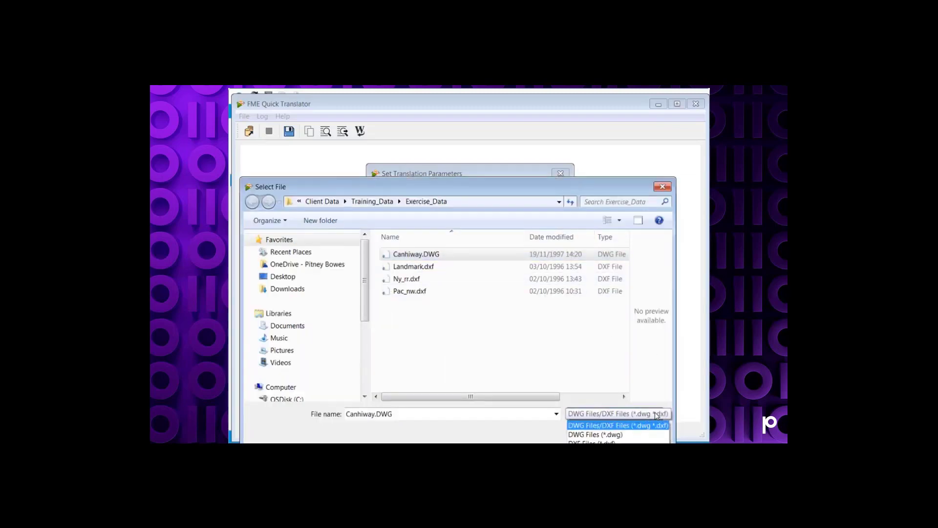
{"action": "left_click", "coordinate": [635, 429]}
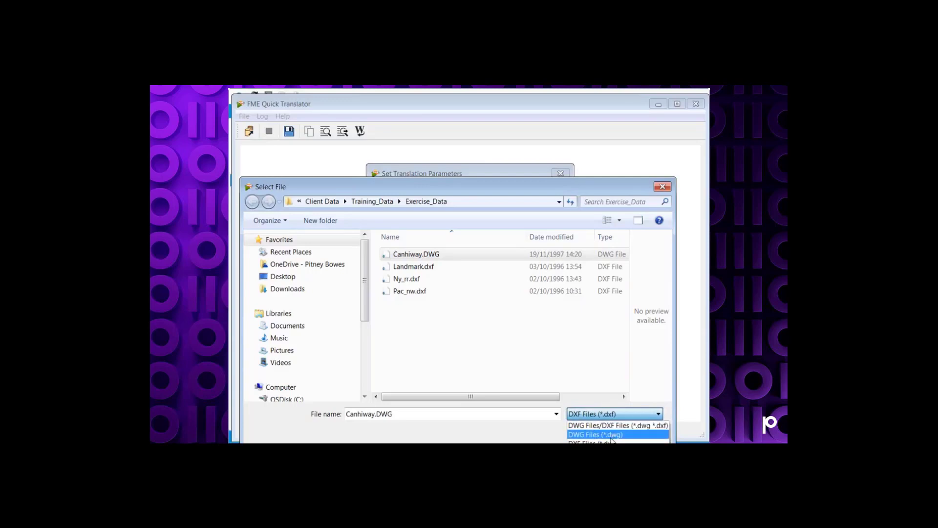
{"action": "left_click", "coordinate": [518, 434]}
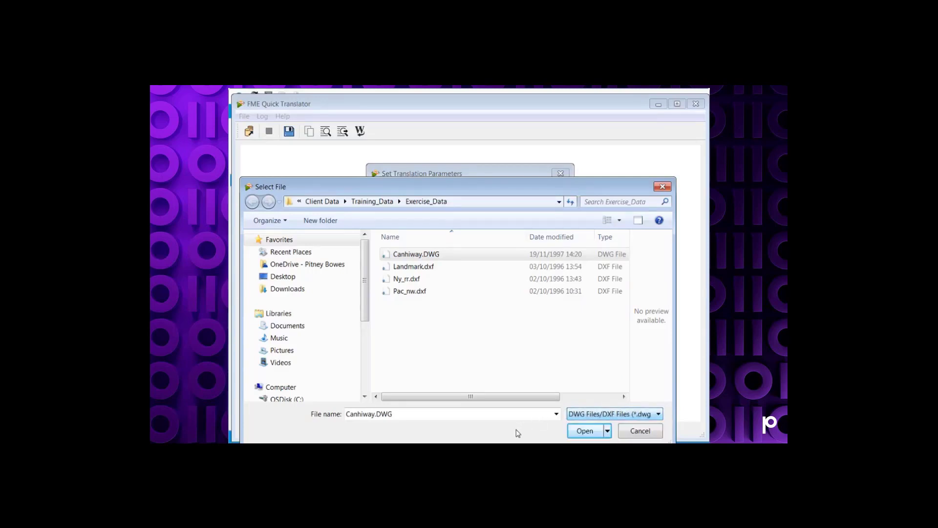
{"action": "left_click", "coordinate": [588, 434]}
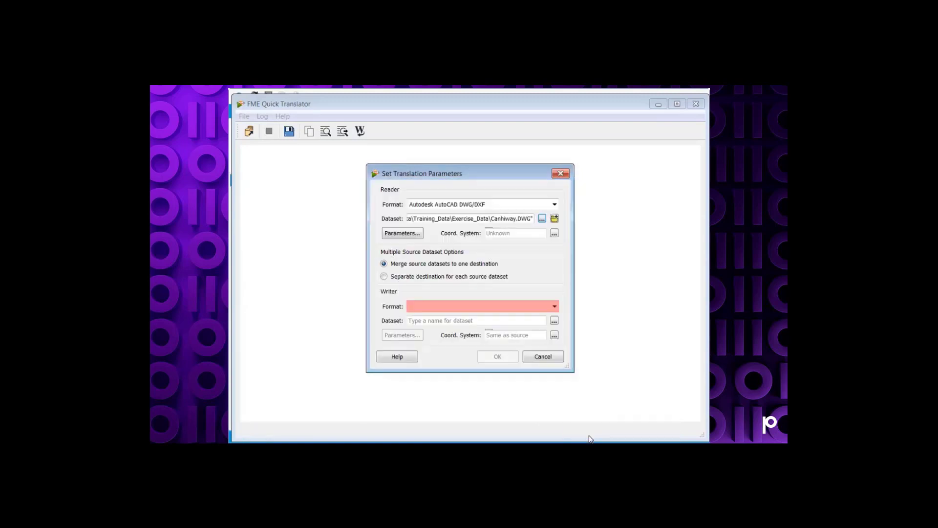
{"action": "left_click", "coordinate": [556, 220]}
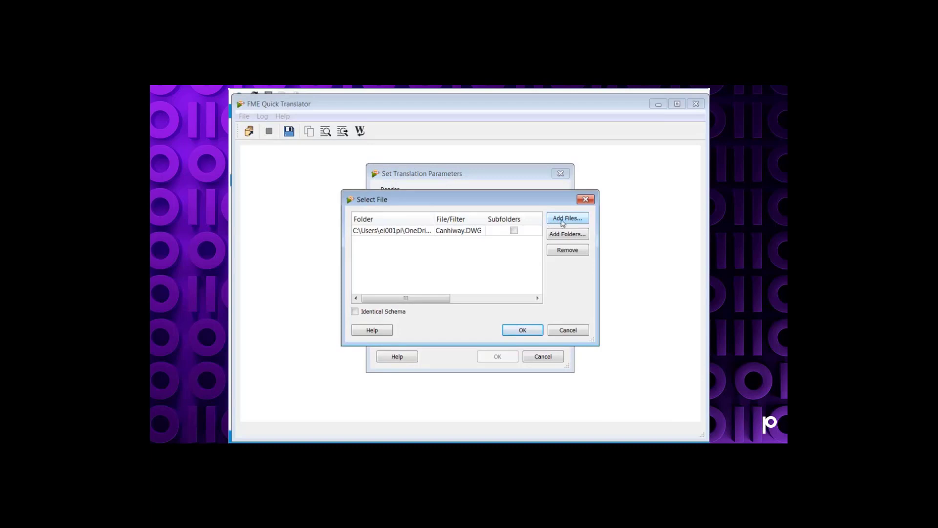
{"action": "left_click", "coordinate": [565, 219]}
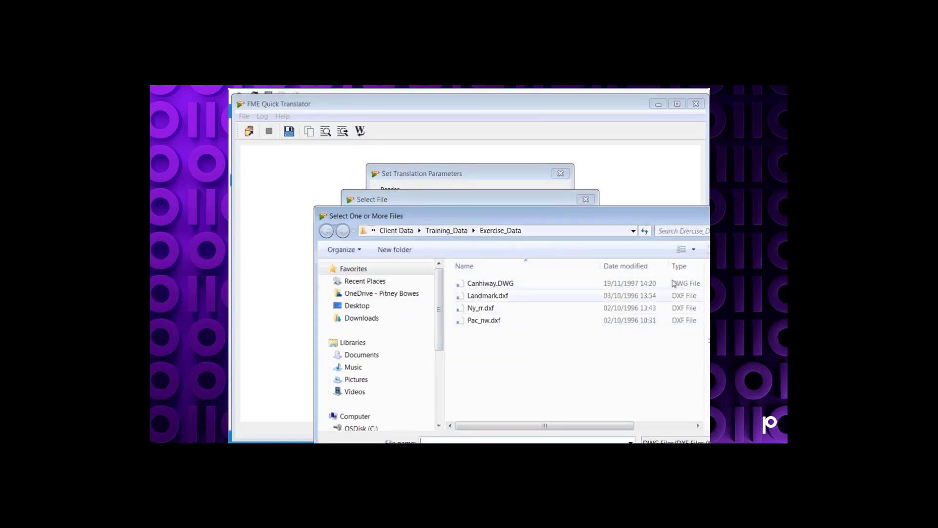
{"action": "left_click_drag", "start_coordinate": [670, 218], "coordinate": [601, 182]}
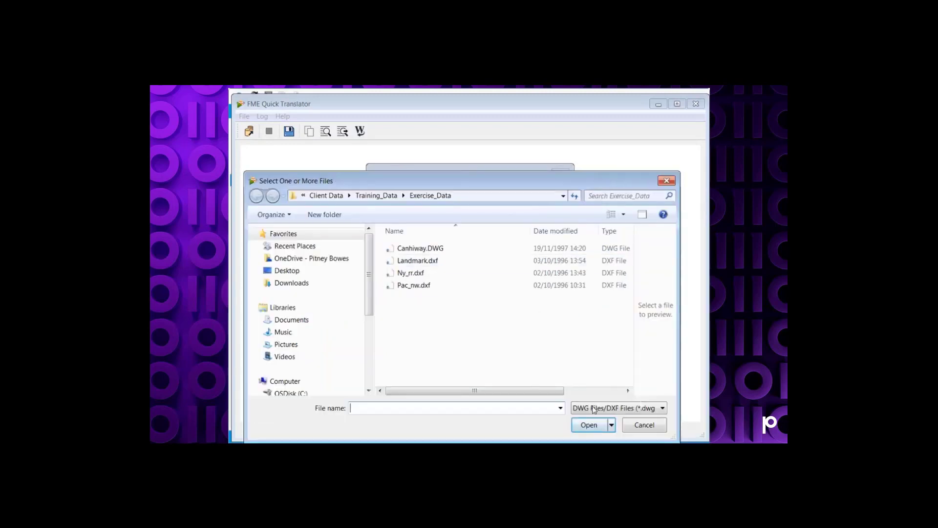
{"action": "left_click", "coordinate": [644, 425]}
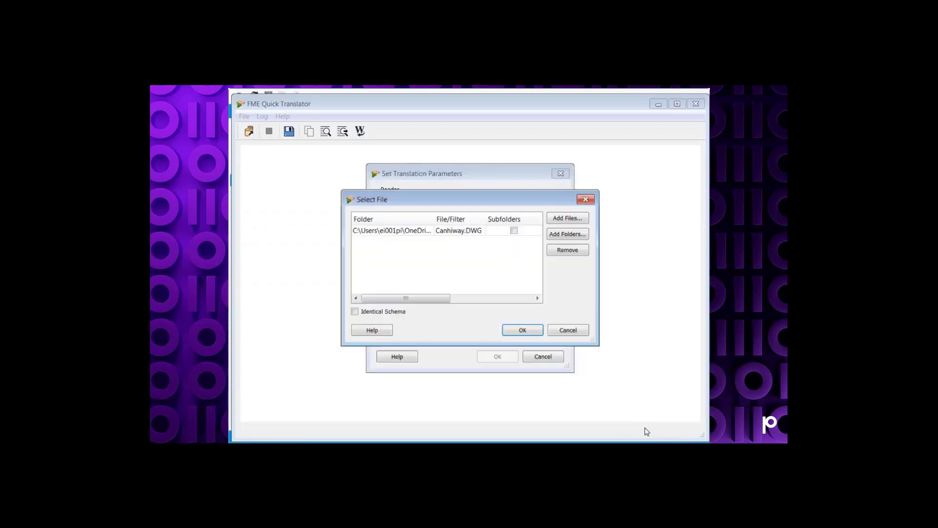
{"action": "left_click", "coordinate": [572, 234]}
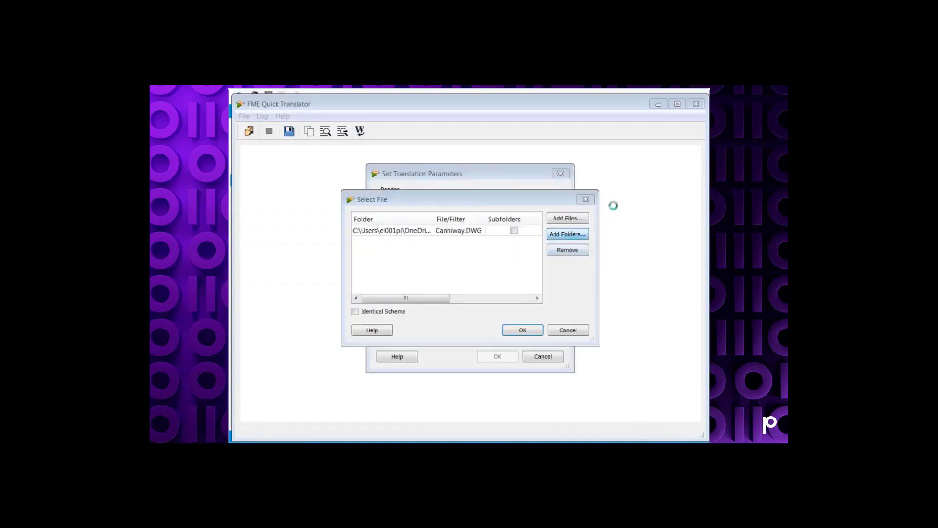
{"action": "left_click_drag", "start_coordinate": [580, 217], "coordinate": [535, 180]}
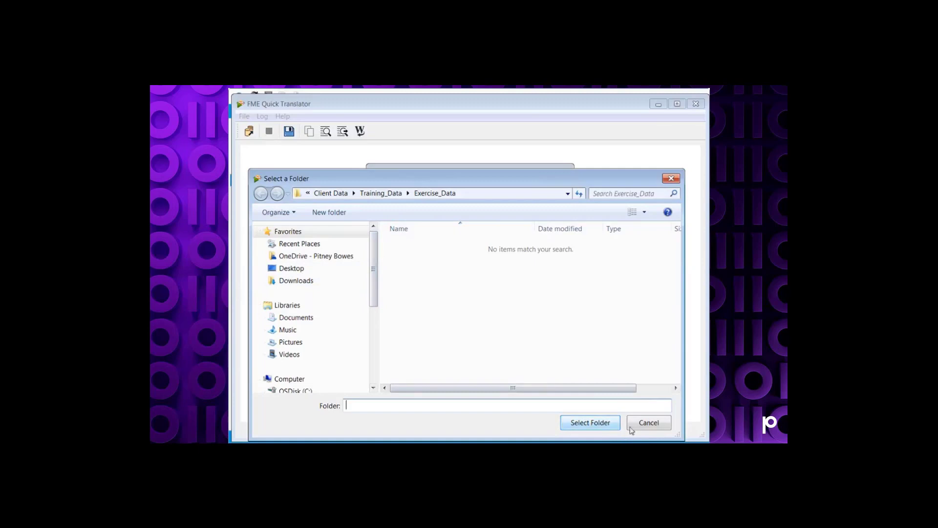
{"action": "left_click", "coordinate": [644, 425]}
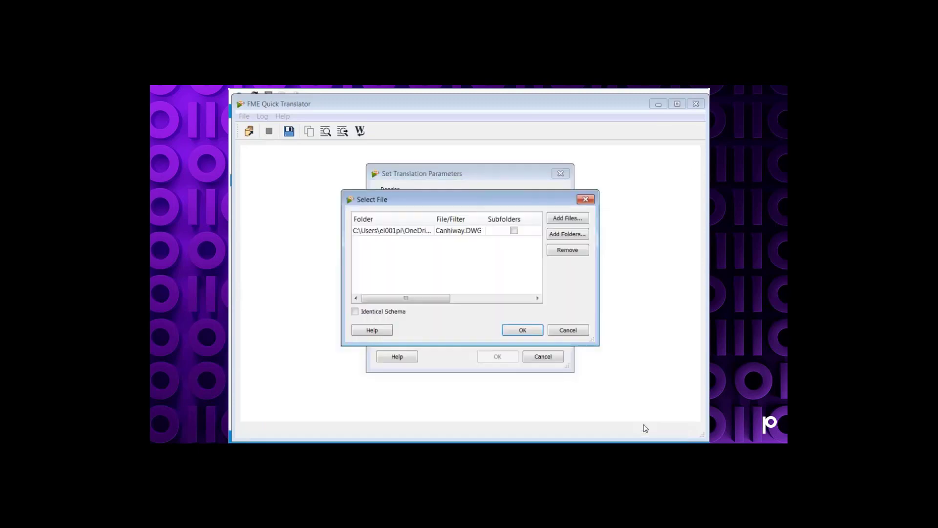
{"action": "left_click", "coordinate": [565, 330]}
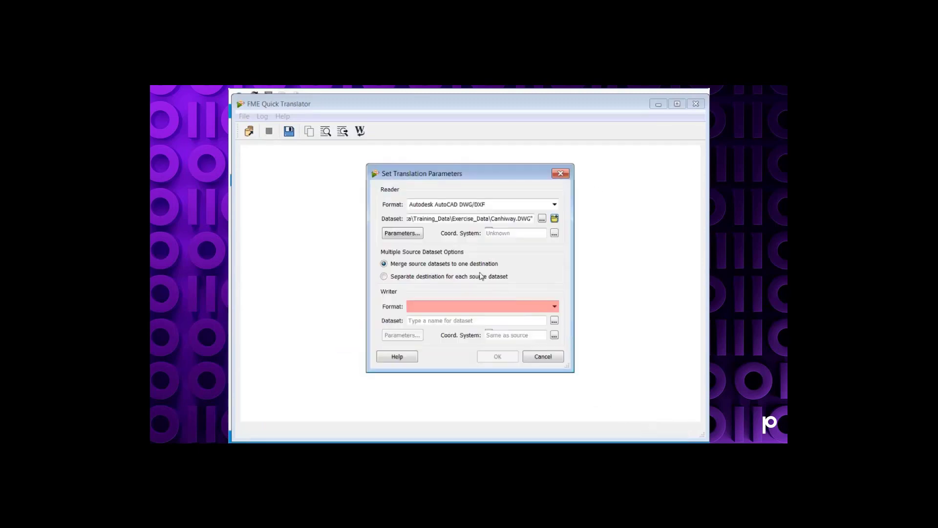
Step: Review the AutoCAD reader parameters and the multiple source dataset options
{"action": "left_click", "coordinate": [398, 235]}
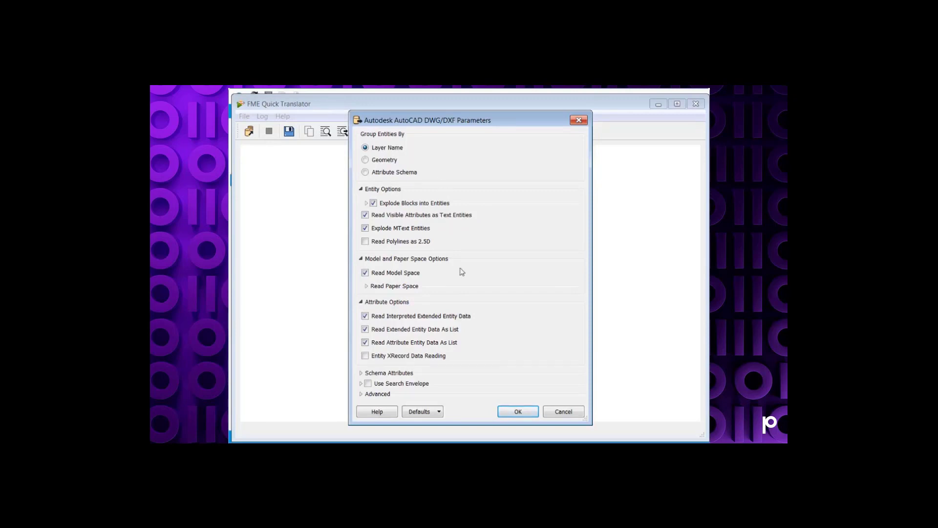
{"action": "left_click", "coordinate": [562, 411]}
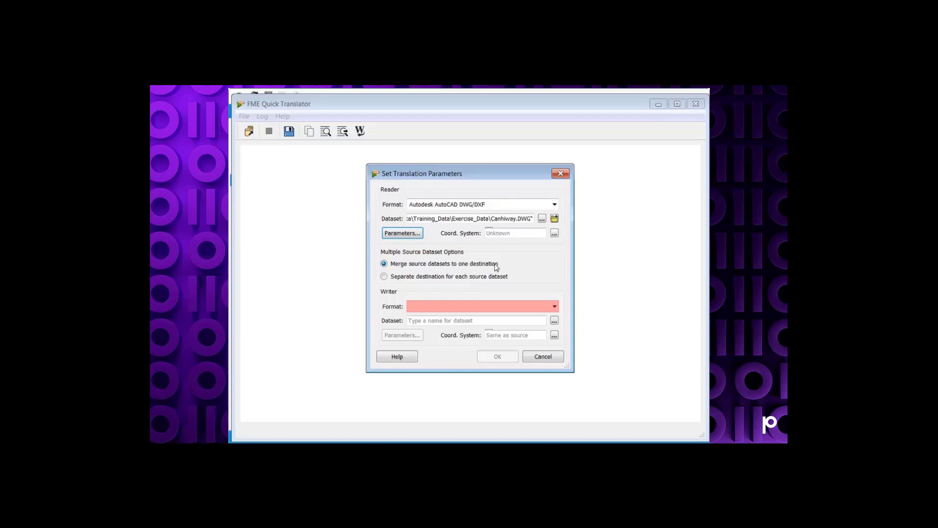
{"action": "left_click", "coordinate": [385, 277]}
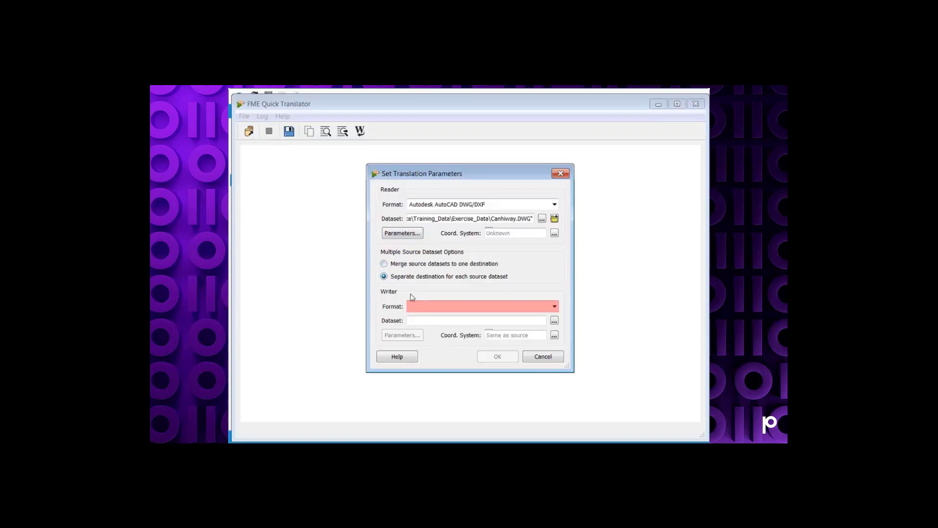
{"action": "left_click", "coordinate": [383, 265]}
Step: Set the writer format to MapInfo TAB (MAPINFO) from the writer gallery
{"action": "left_click", "coordinate": [554, 306]}
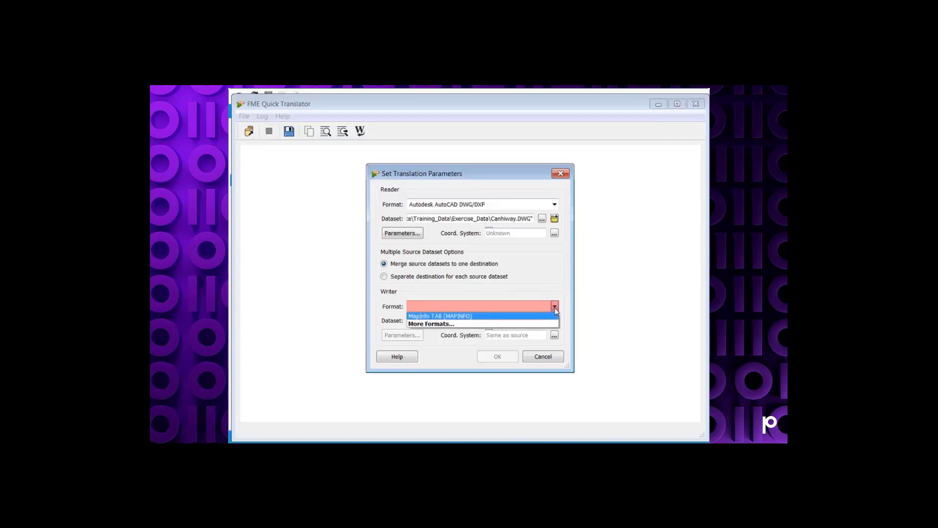
{"action": "left_click", "coordinate": [442, 324]}
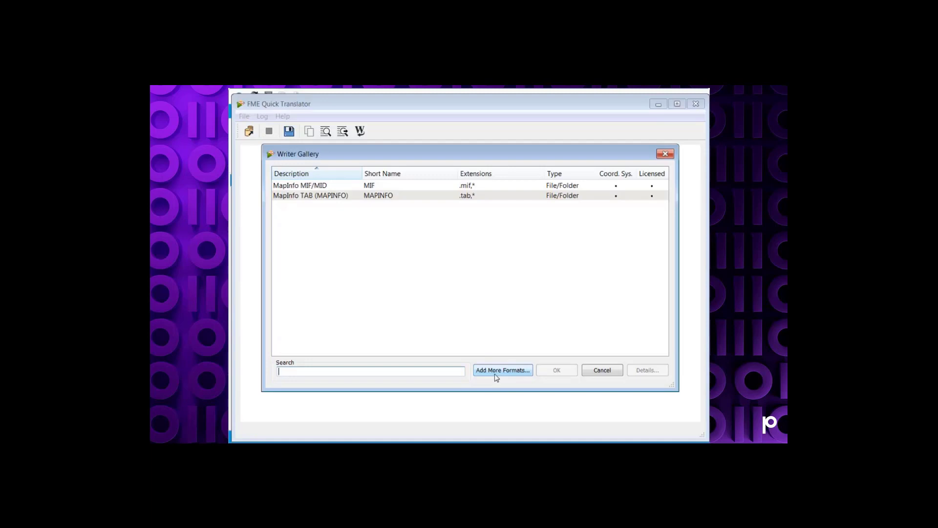
{"action": "left_click", "coordinate": [345, 195]}
{"action": "left_click", "coordinate": [555, 372]}
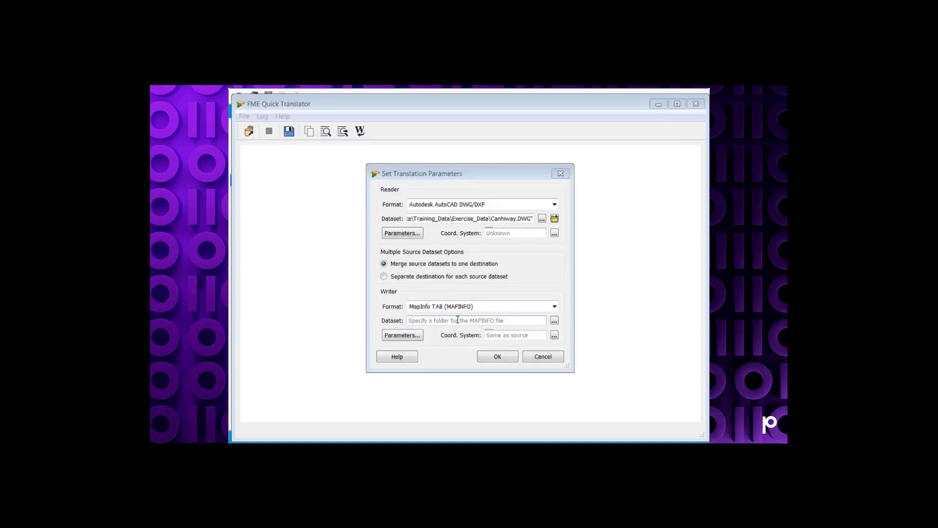
Step: Set the writer dataset to the Exercise_Data folder
{"action": "left_click", "coordinate": [554, 321]}
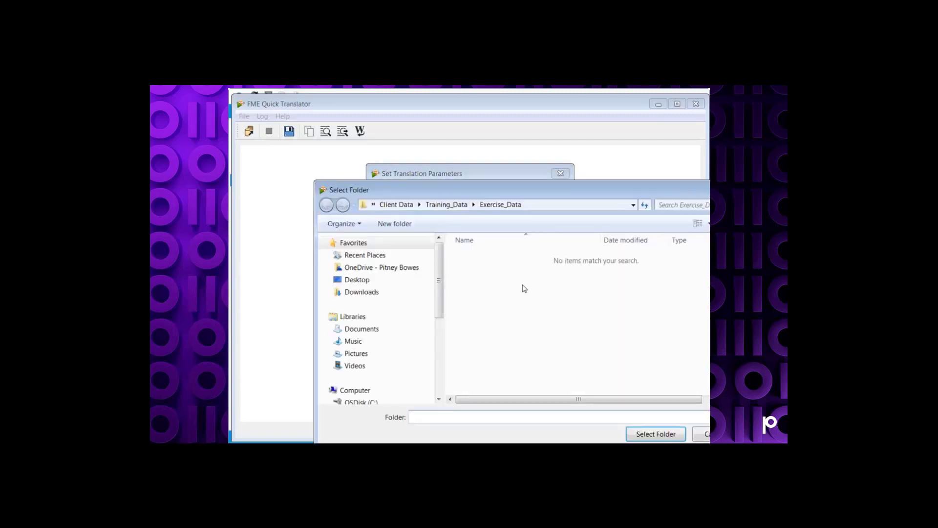
{"action": "left_click", "coordinate": [498, 206]}
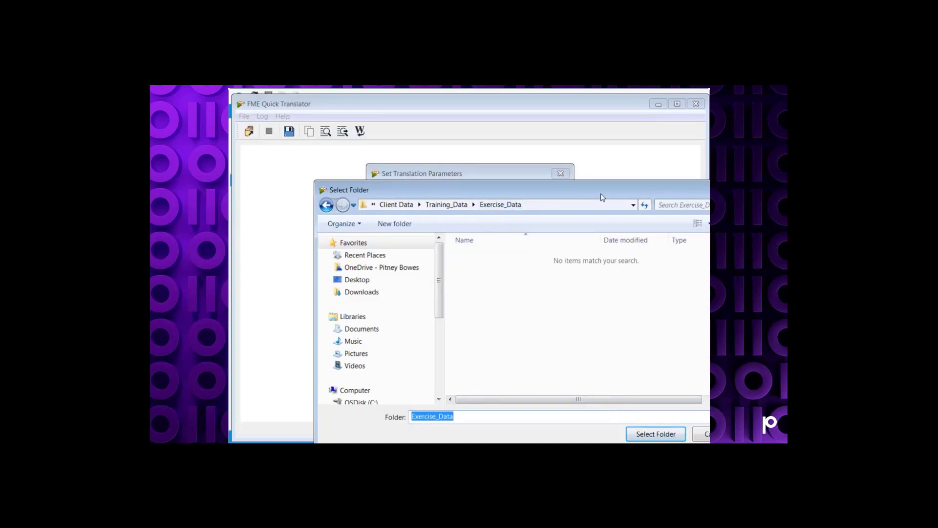
{"action": "left_click_drag", "start_coordinate": [600, 194], "coordinate": [531, 181]}
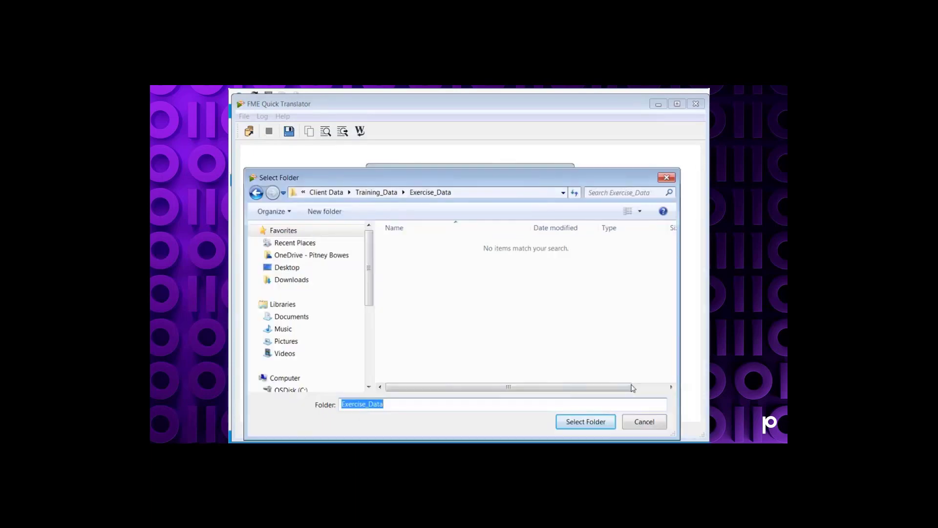
{"action": "left_click", "coordinate": [575, 422]}
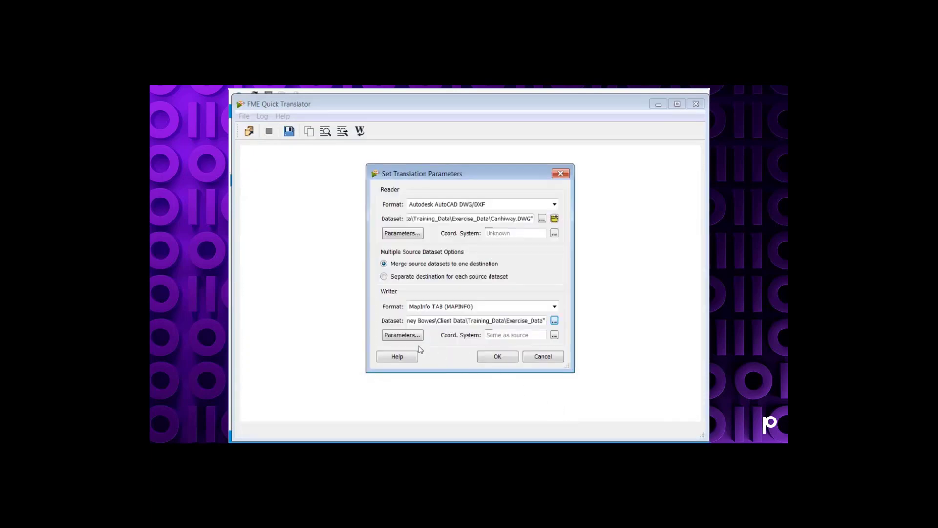
Step: Keep the MapInfo TAB writer file version at 900 and run the translation
{"action": "left_click", "coordinate": [402, 335]}
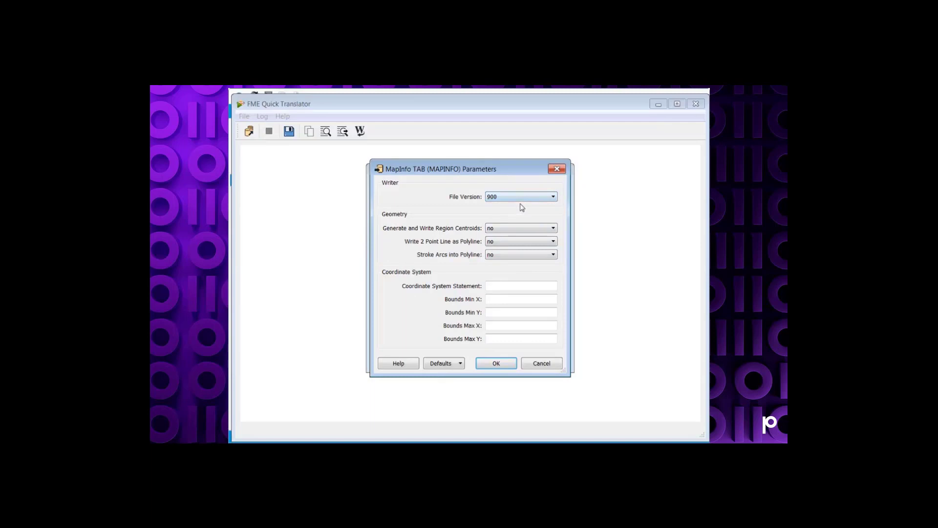
{"action": "left_click", "coordinate": [554, 197]}
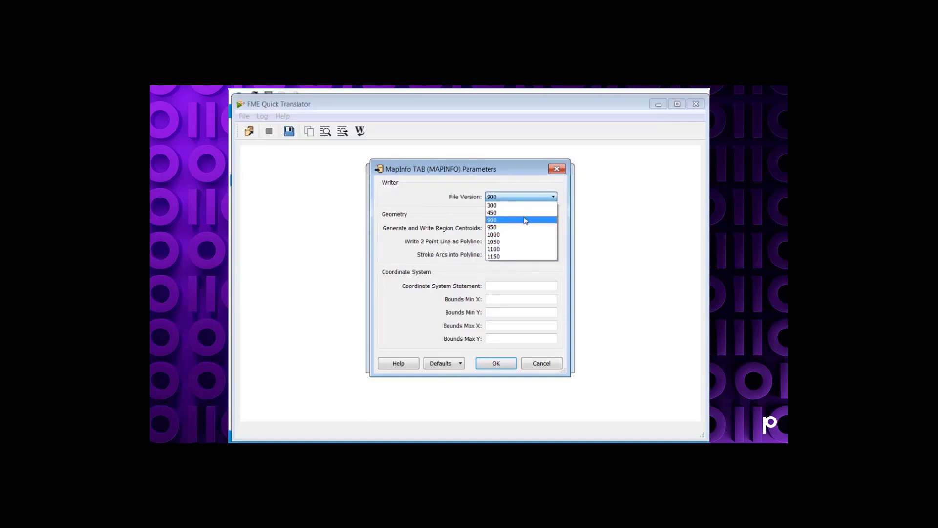
{"action": "left_click", "coordinate": [505, 185]}
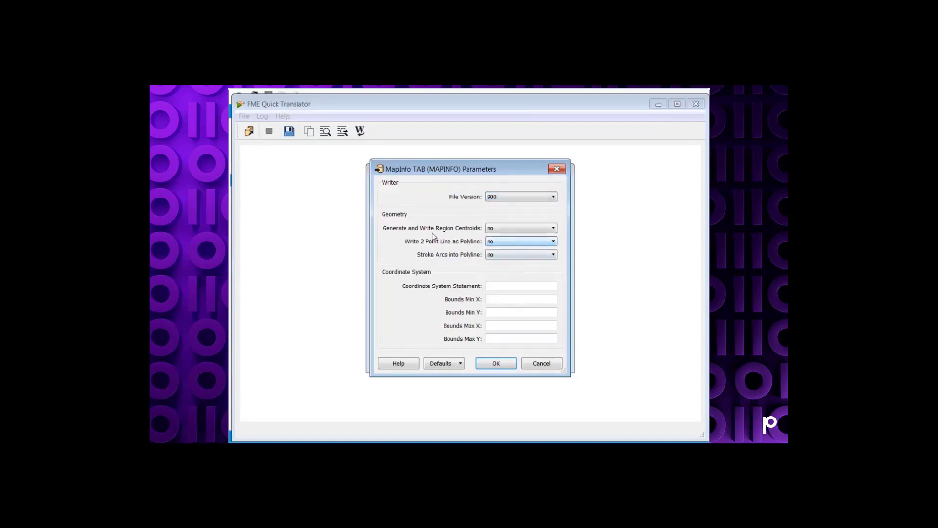
{"action": "left_click", "coordinate": [485, 366]}
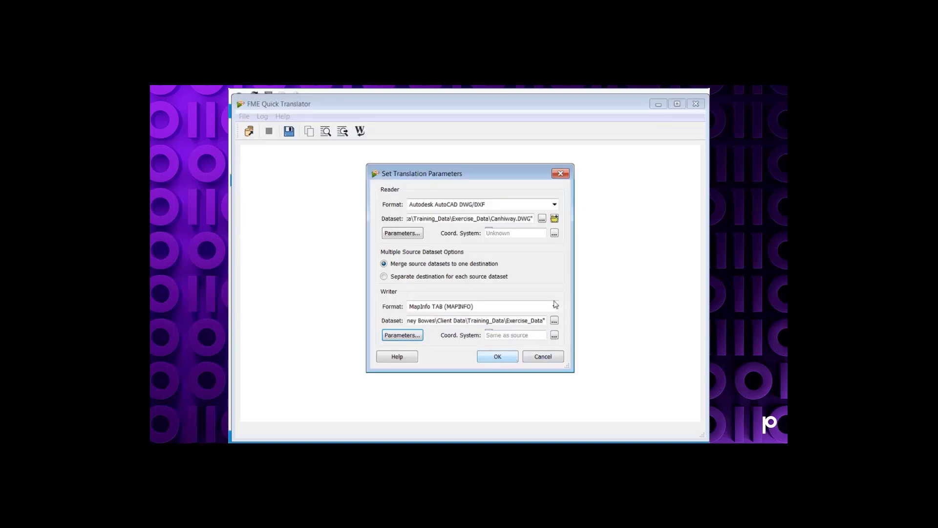
{"action": "left_click", "coordinate": [501, 359]}
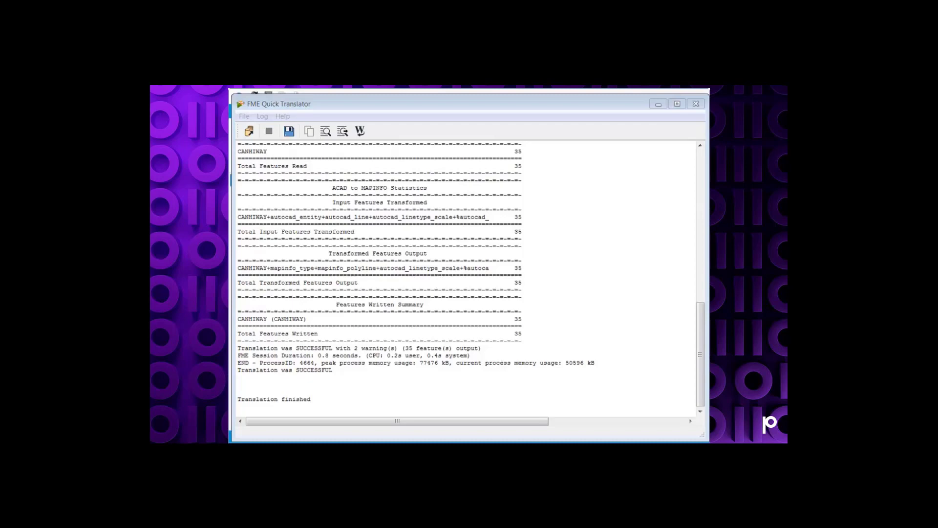
Step: Open Windows Explorer and browse Client Data\Training_Data\Exercise_Data to examine the CANHIWAY output files
{"action": "left_click_drag", "start_coordinate": [229, 235], "coordinate": [379, 99]}
{"action": "left_click", "coordinate": [336, 176]}
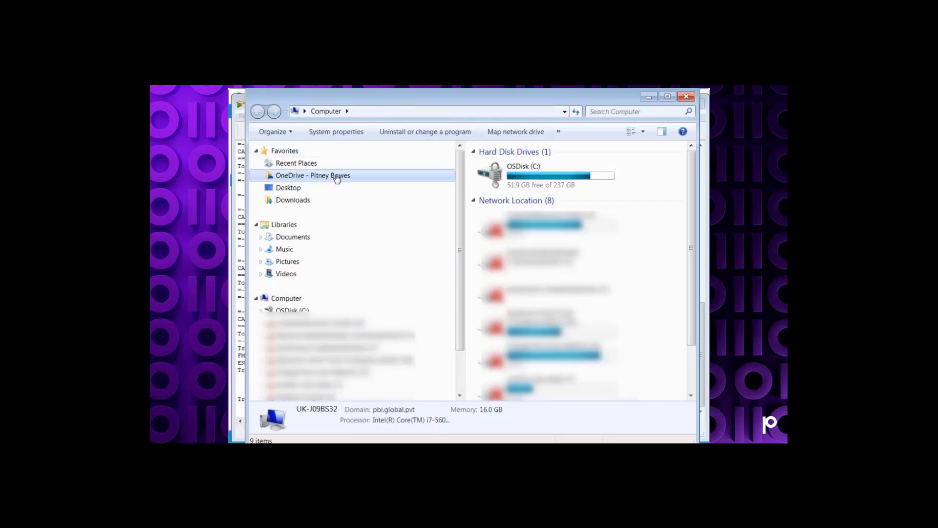
{"action": "double_click", "coordinate": [505, 202]}
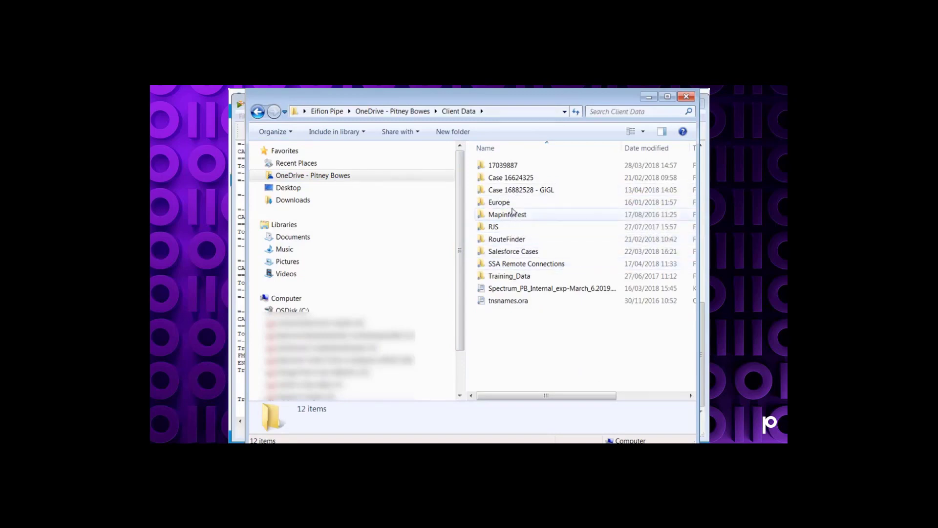
{"action": "double_click", "coordinate": [503, 275]}
{"action": "left_click", "coordinate": [506, 193]}
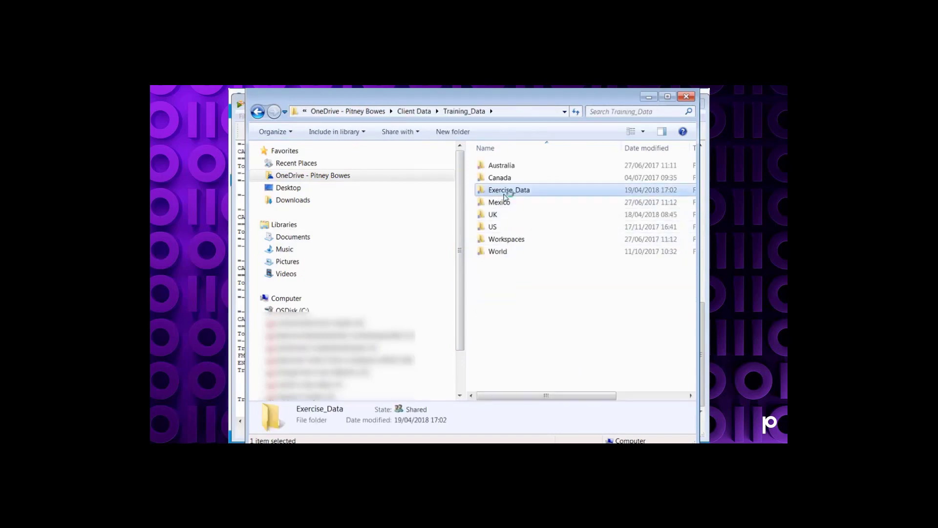
{"action": "double_click", "coordinate": [506, 193]}
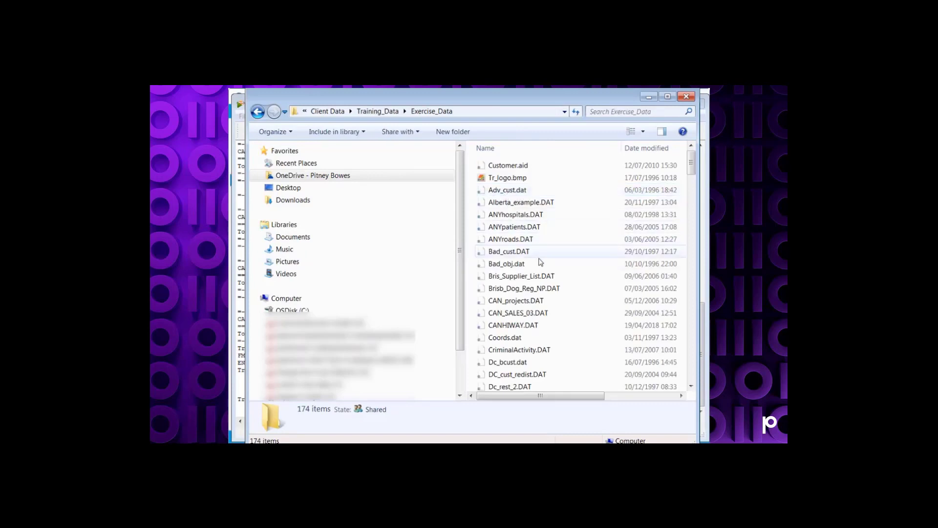
{"action": "left_click", "coordinate": [530, 148]}
{"action": "left_click_drag", "start_coordinate": [691, 166], "coordinate": [696, 218]}
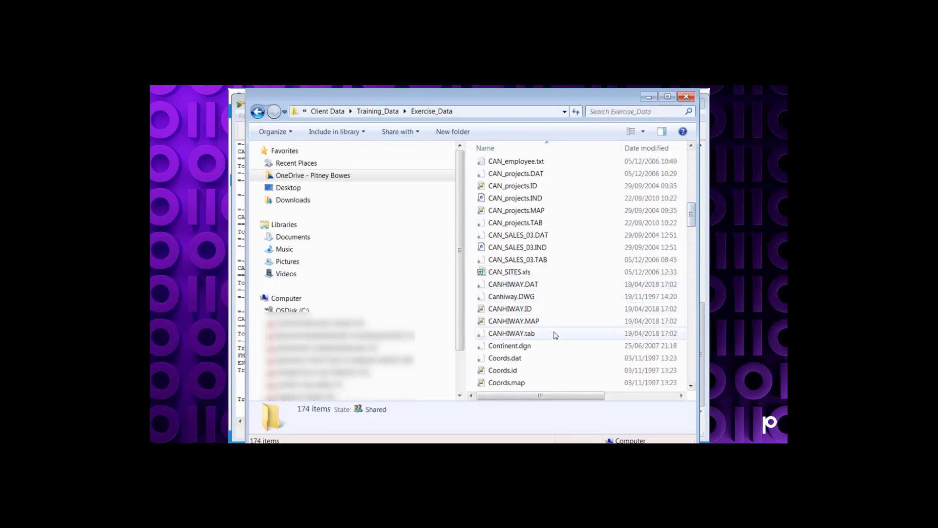